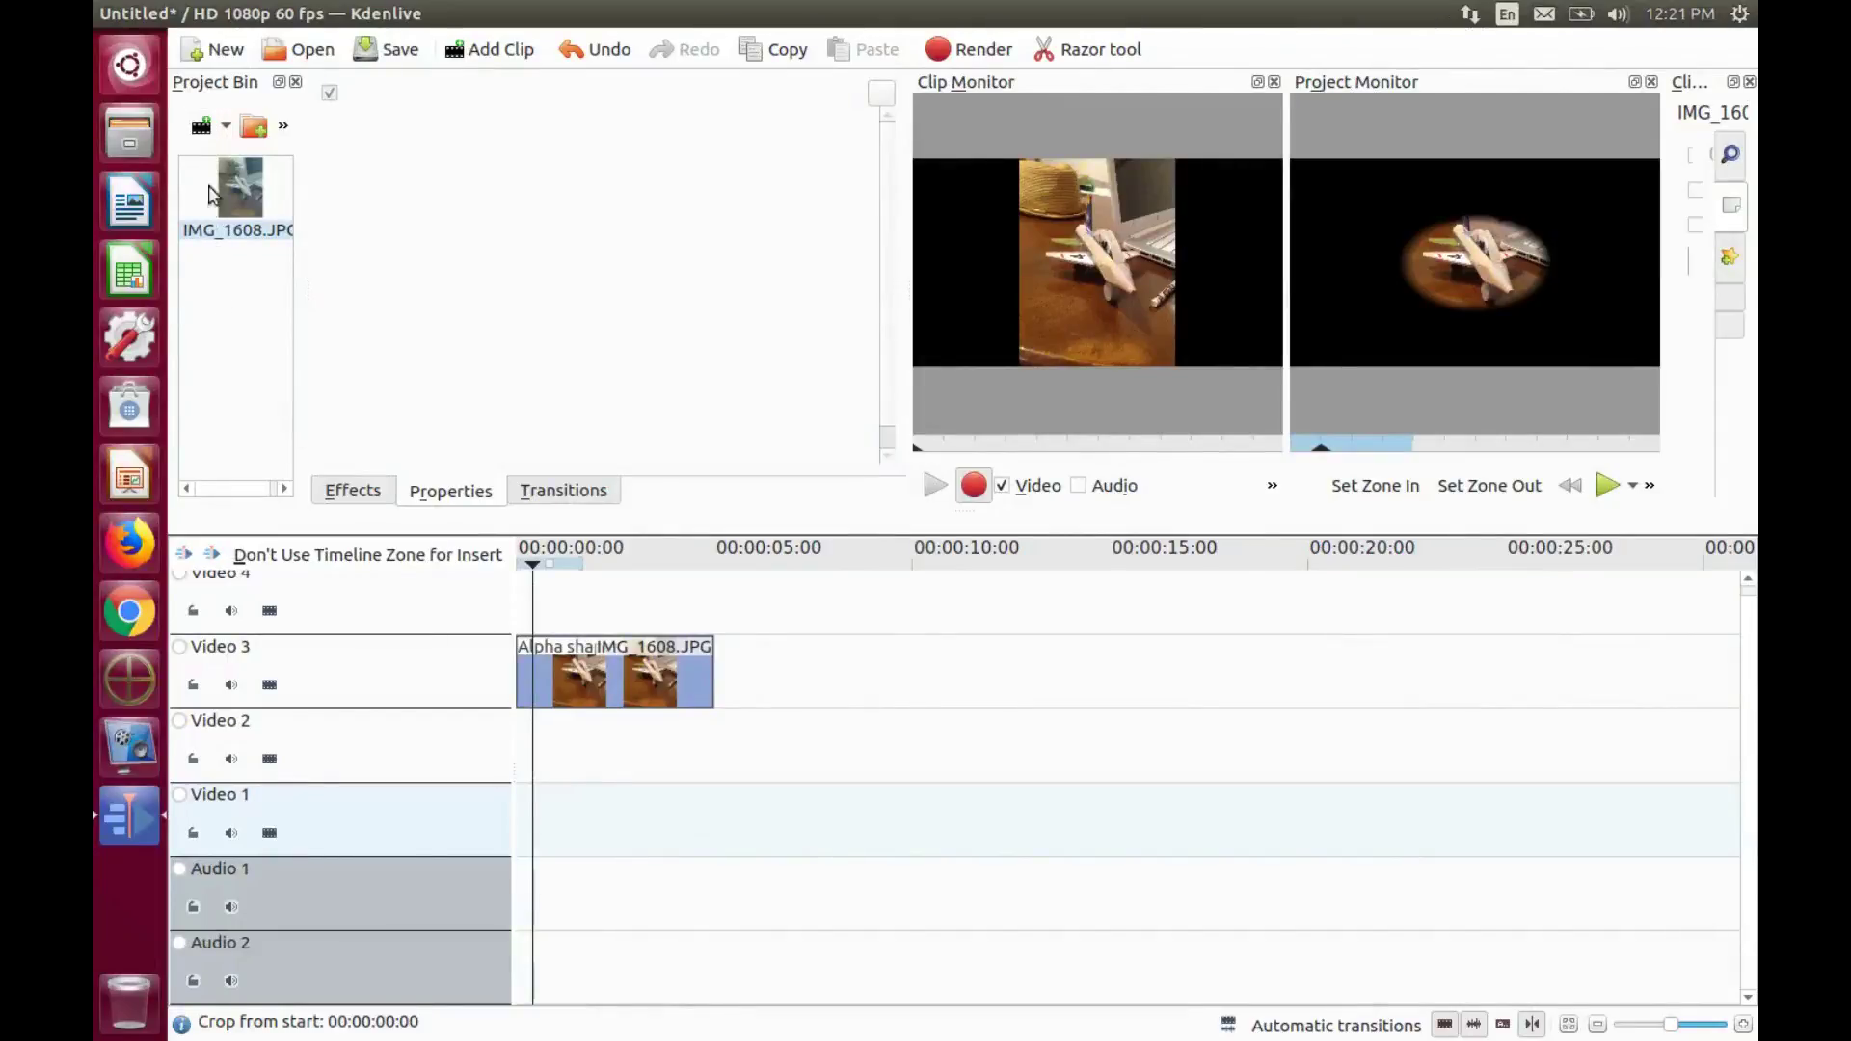
# - Create a new title clip from the Project Bin's Add Clip dropdown
pyautogui.click(227, 128)
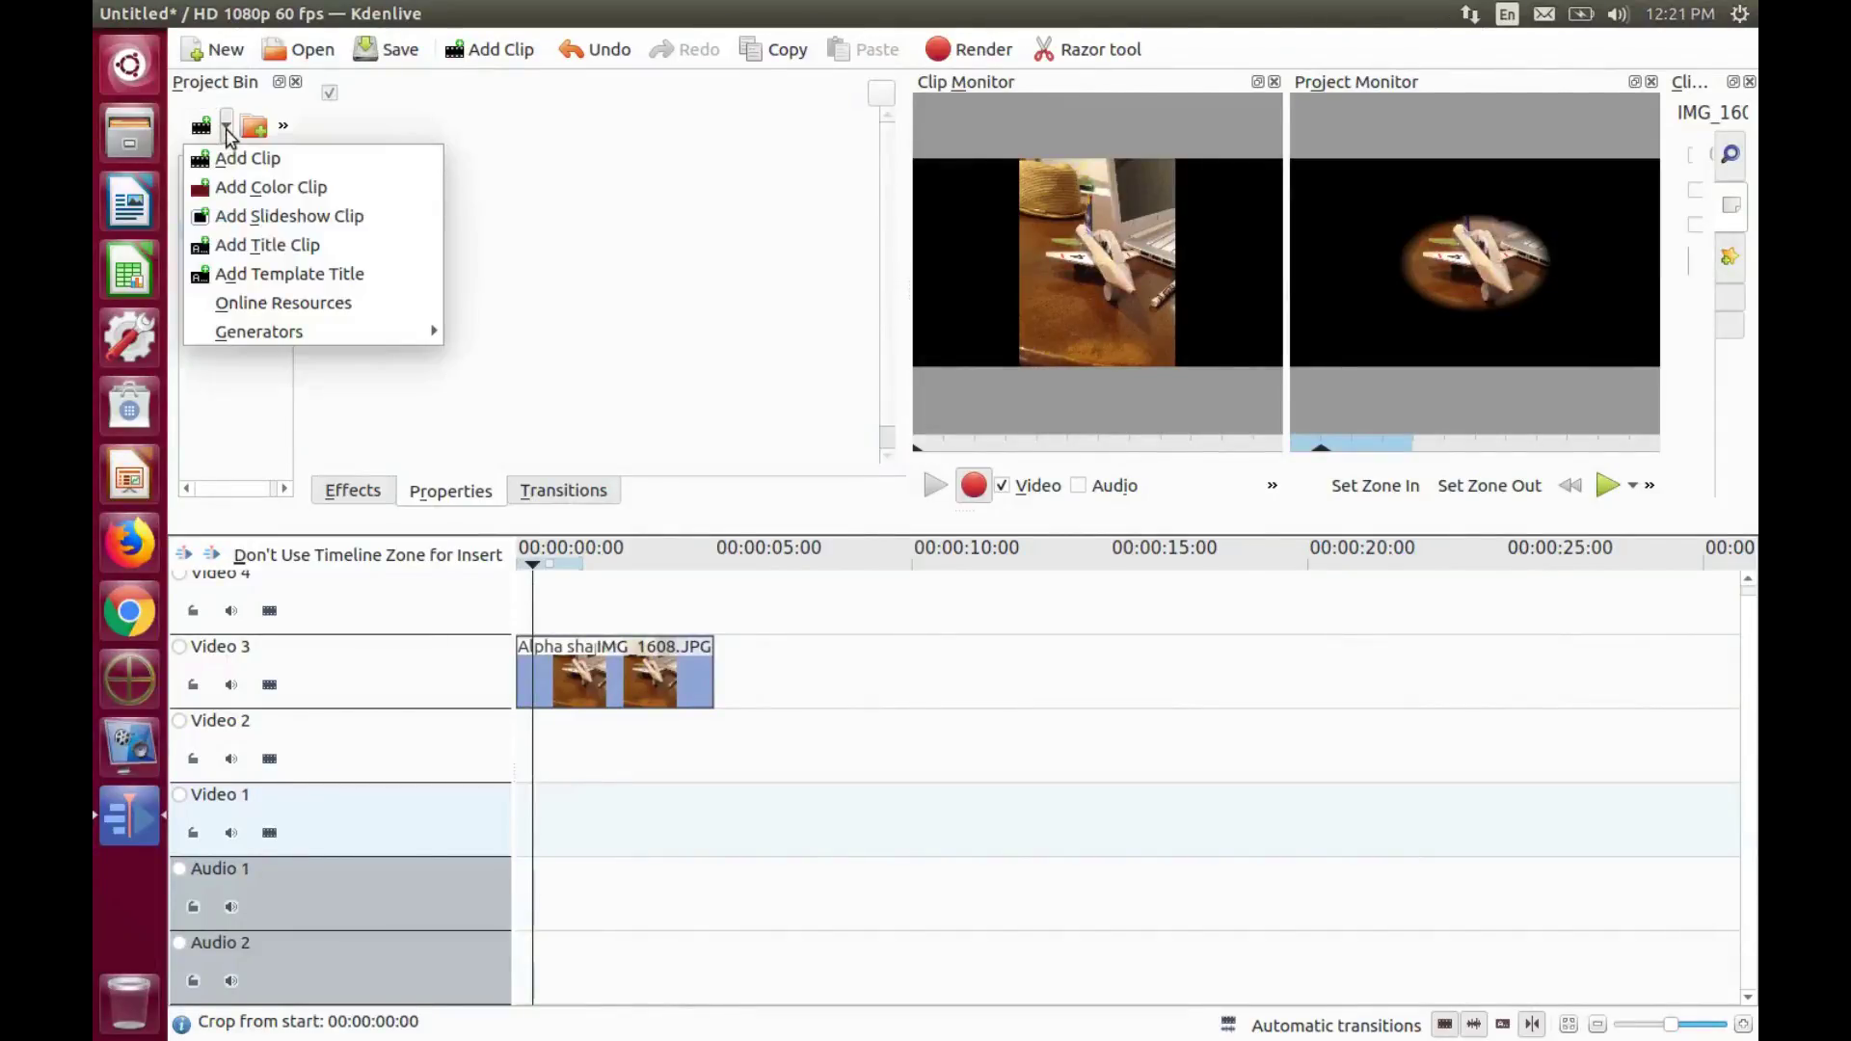
pyautogui.click(255, 247)
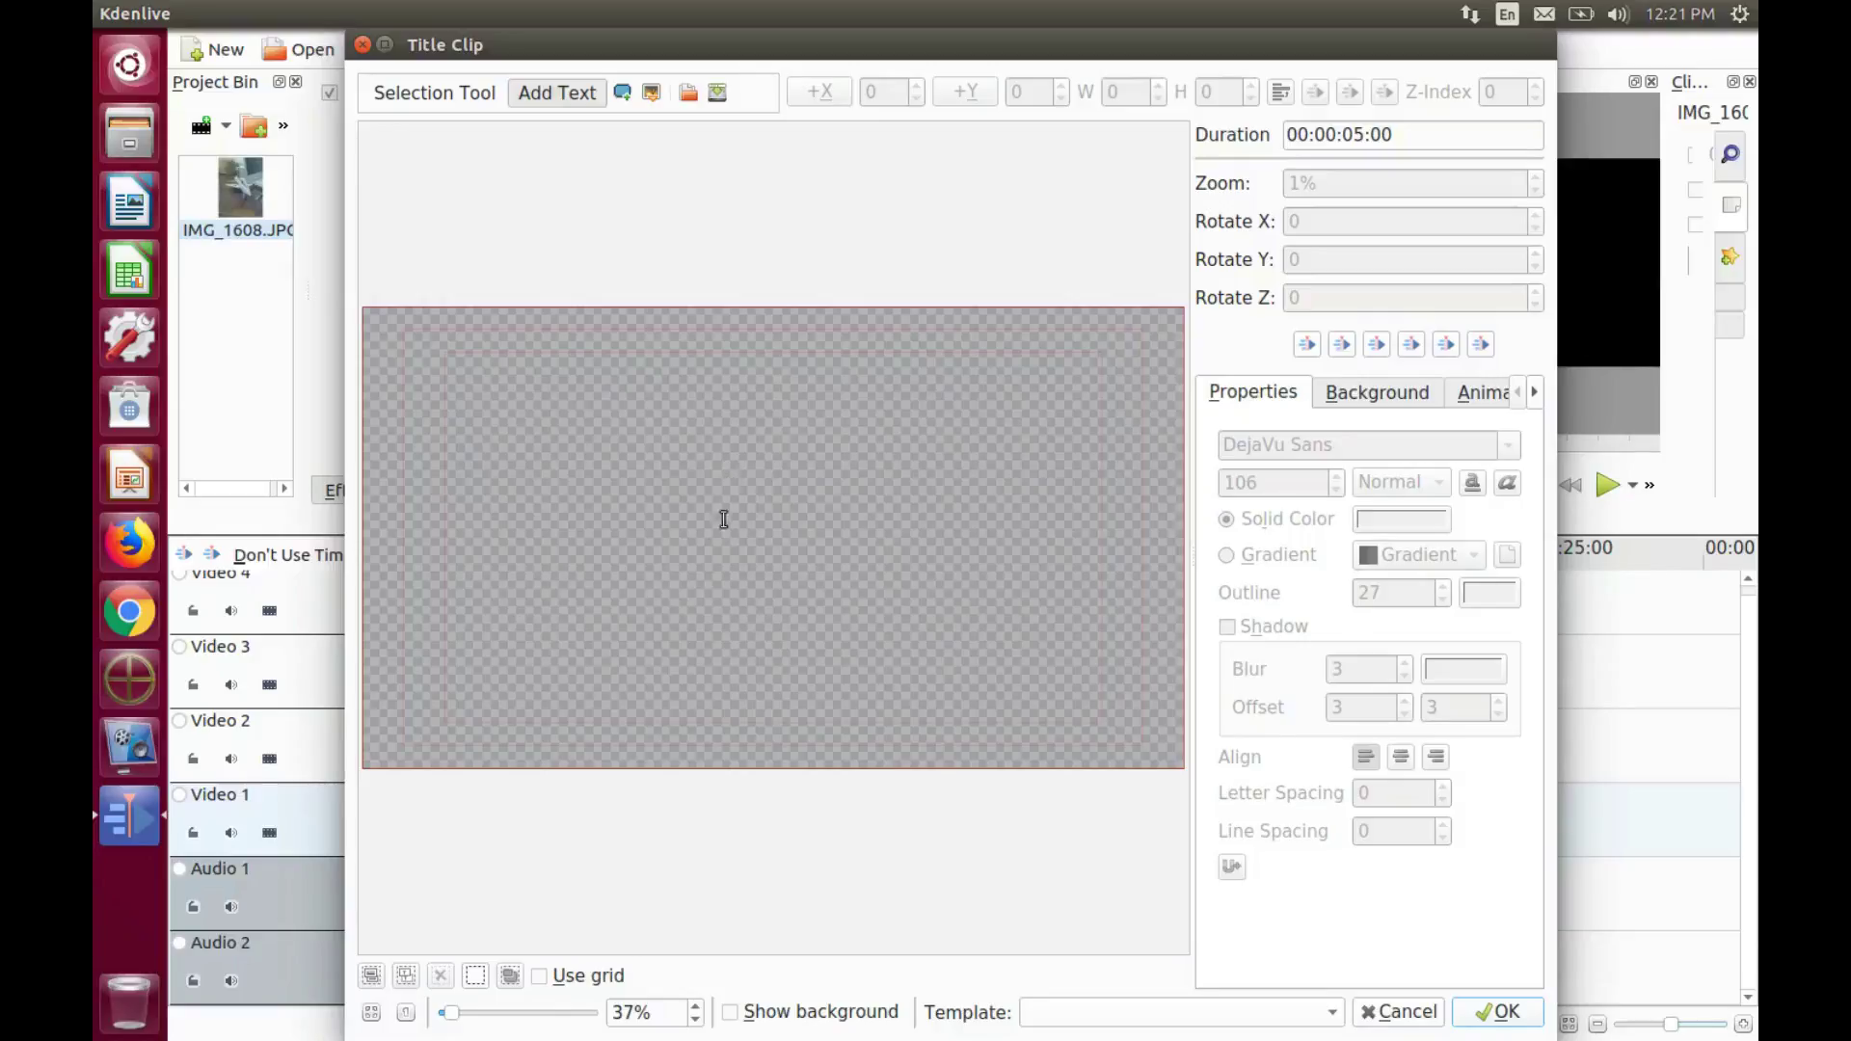
pyautogui.click(729, 1013)
pyautogui.click(730, 1013)
# - Cancel the title editor without adding a clip, and move the playhead onto the IMG_1608 photo clip
pyautogui.click(730, 1013)
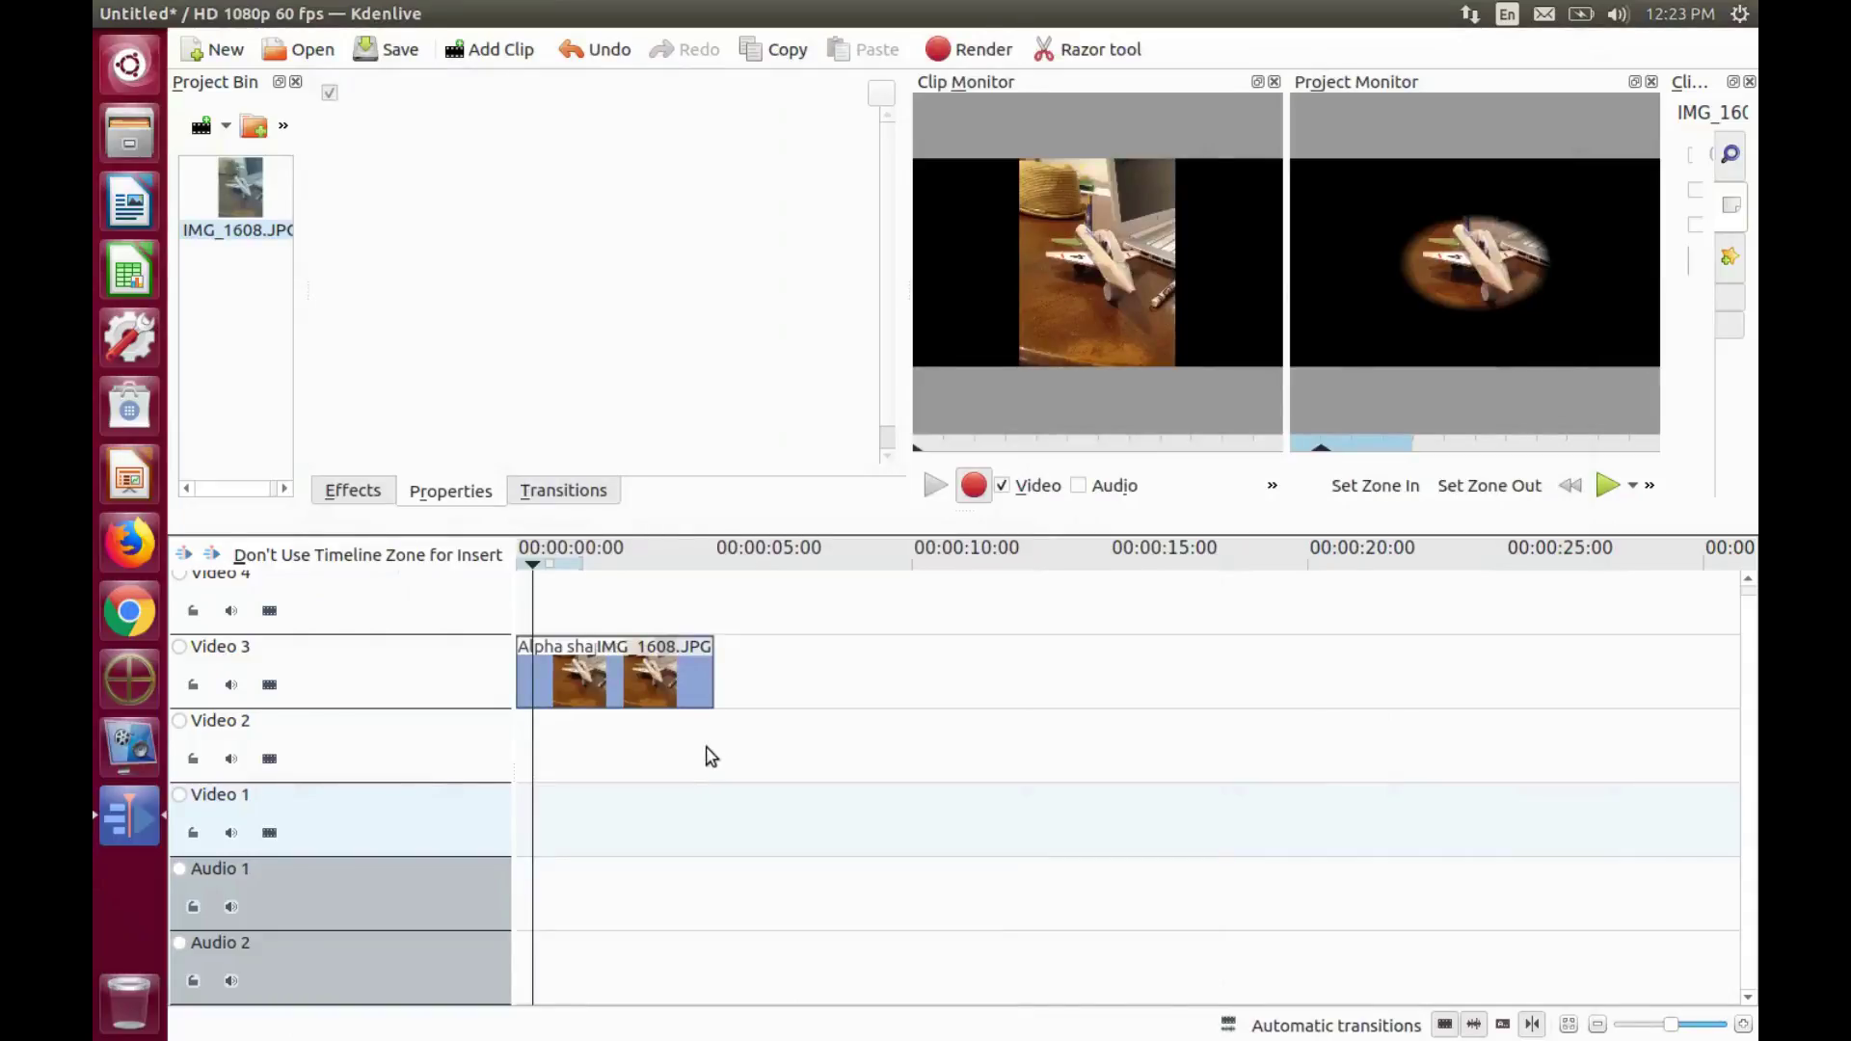
pyautogui.click(574, 741)
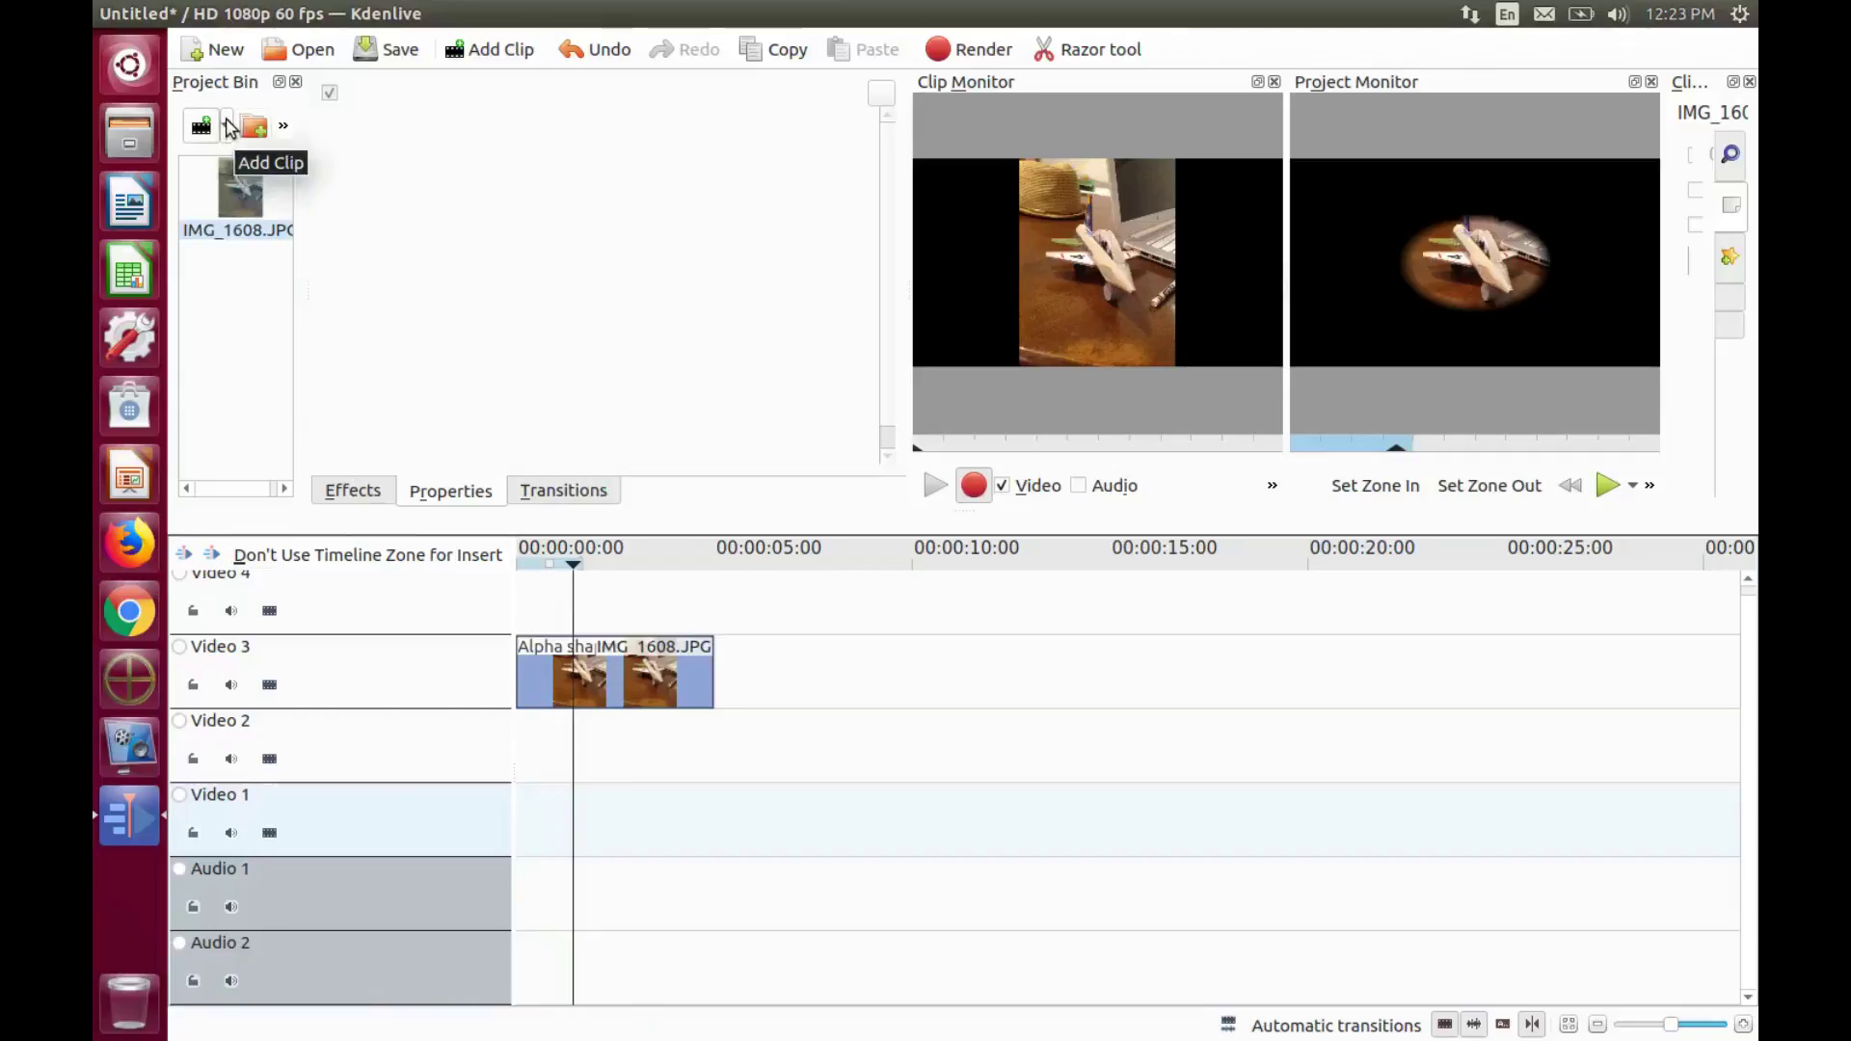
pyautogui.click(226, 129)
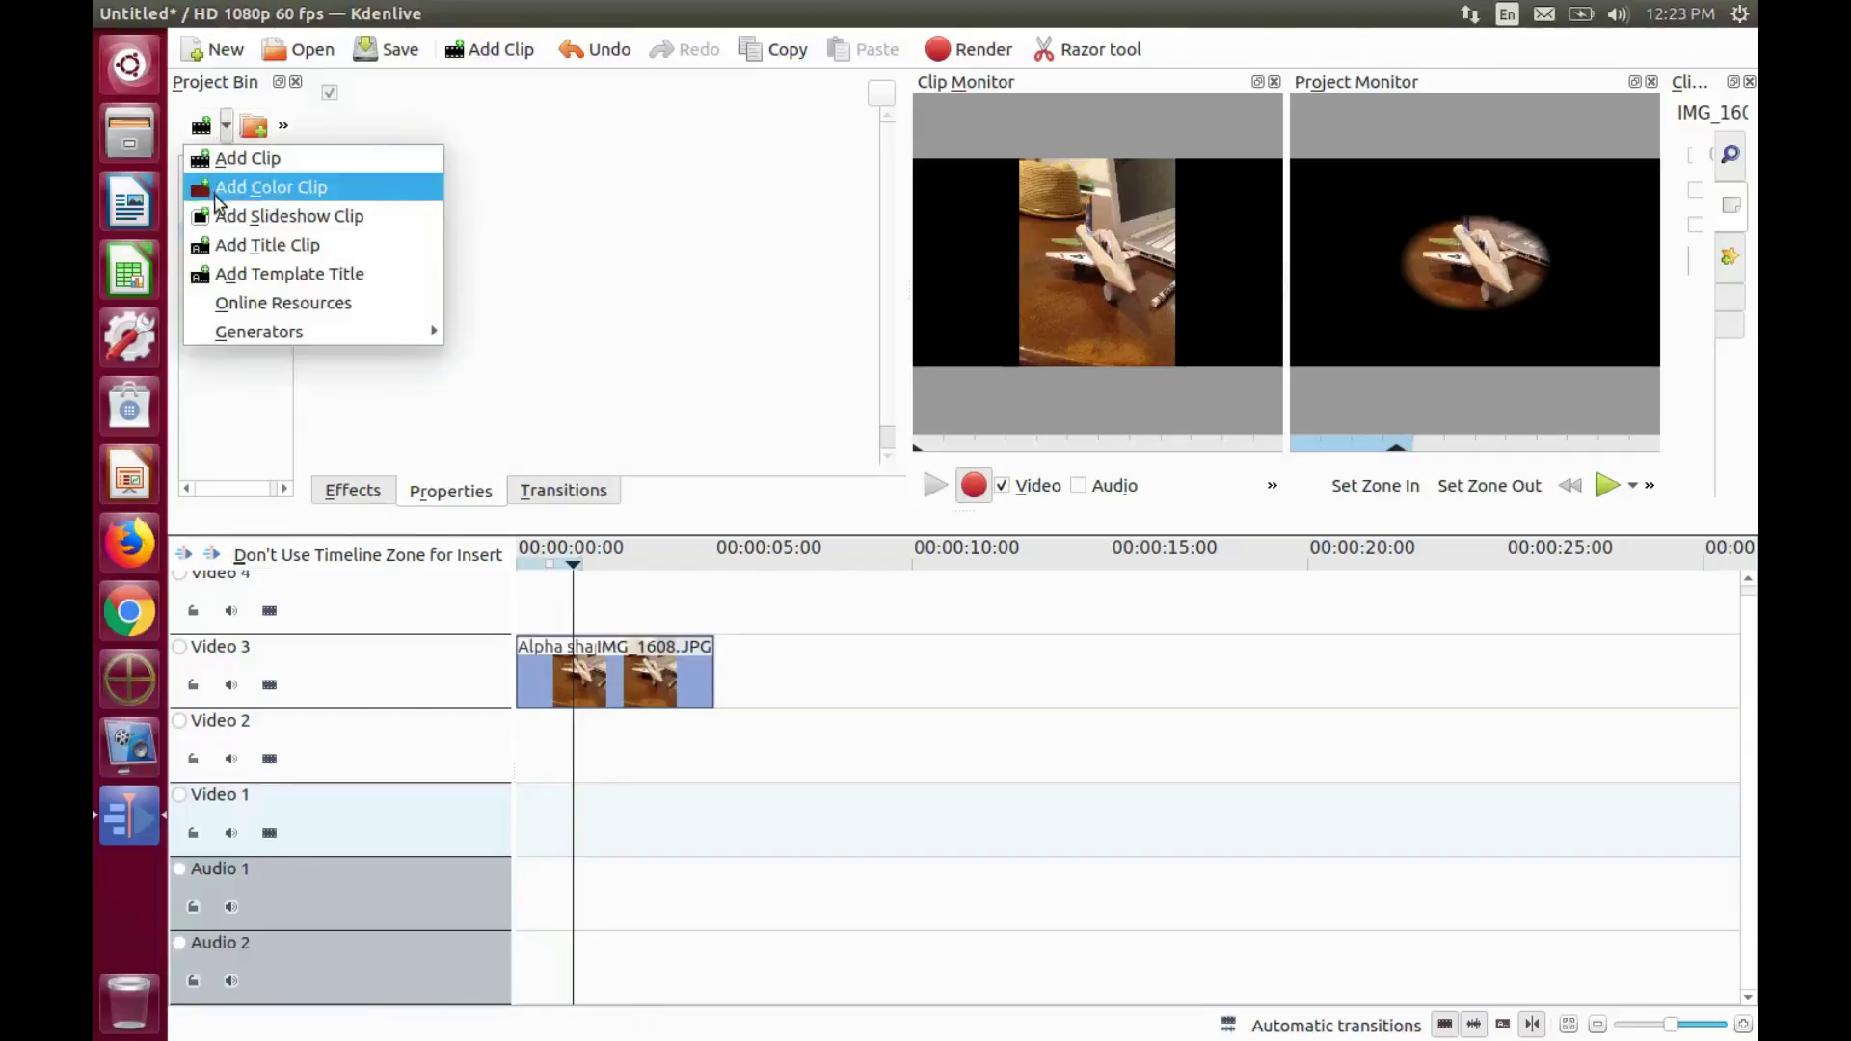
# - Start a new title clip and enable Show background to display the green-tinted airplane photo
pyautogui.click(232, 249)
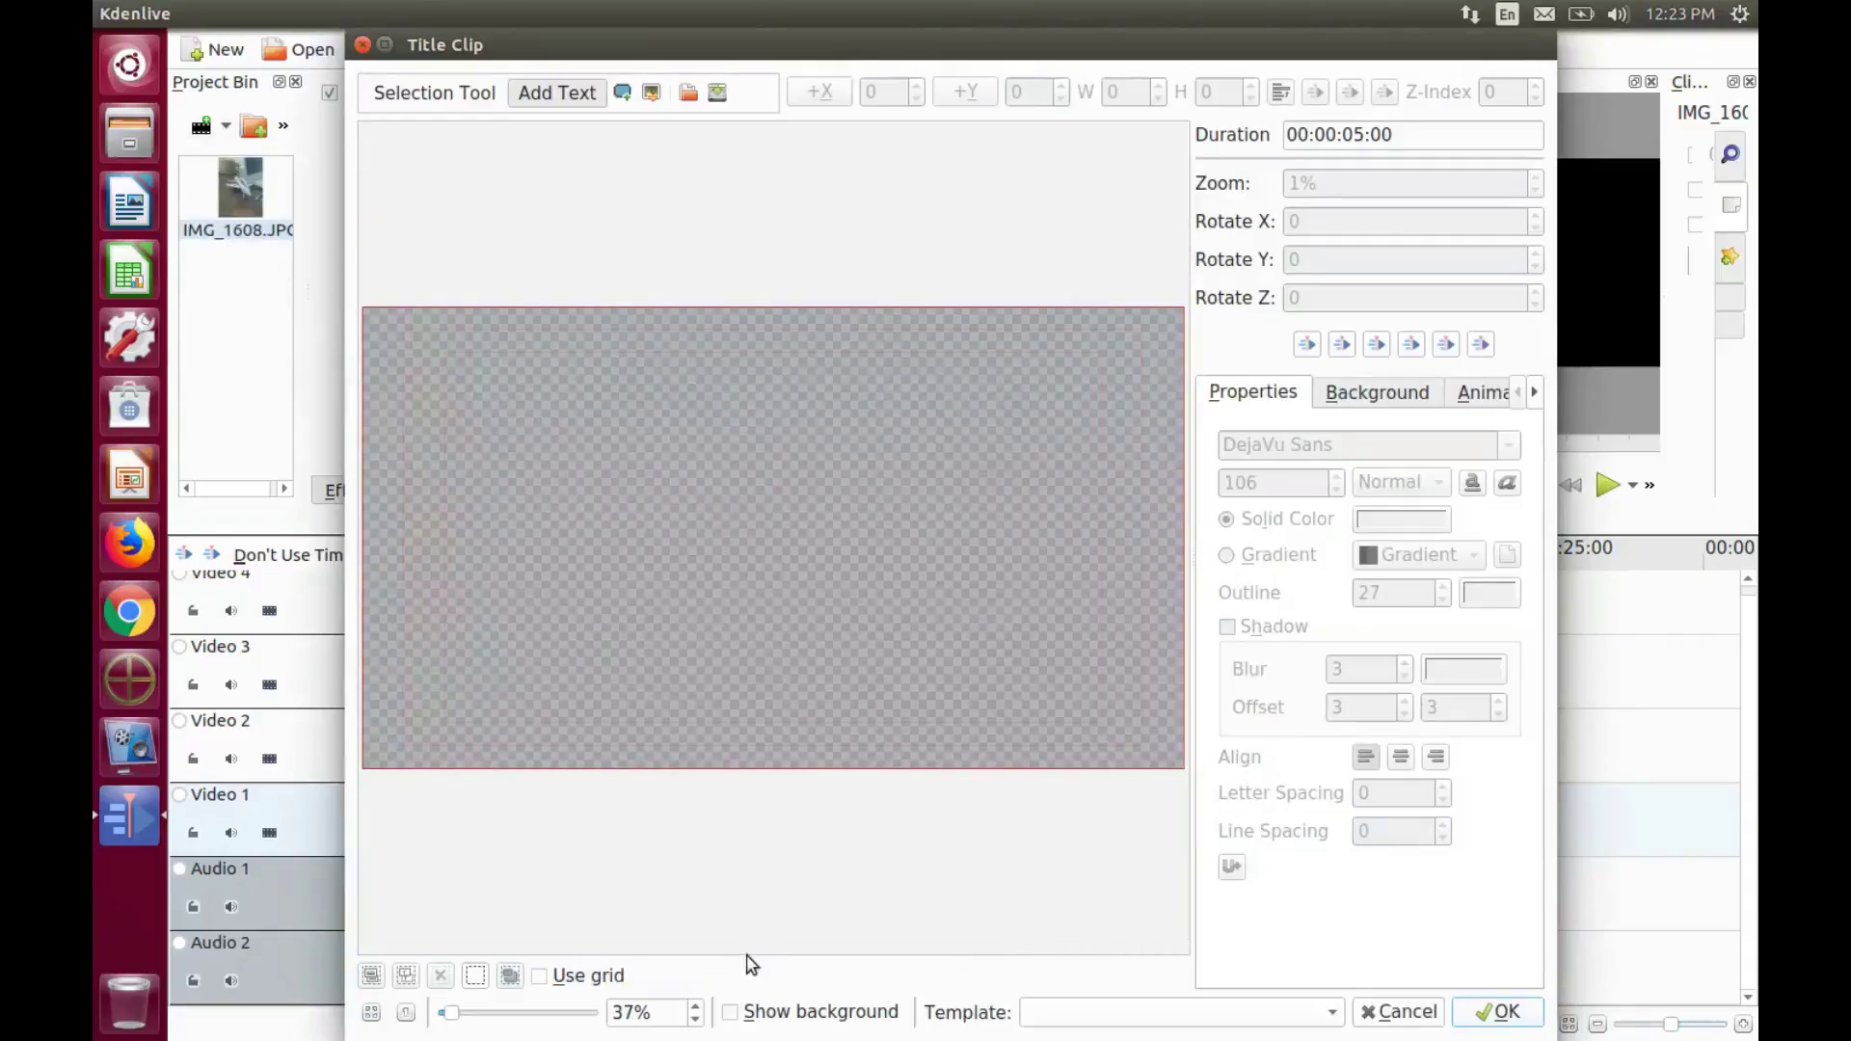
pyautogui.click(730, 1014)
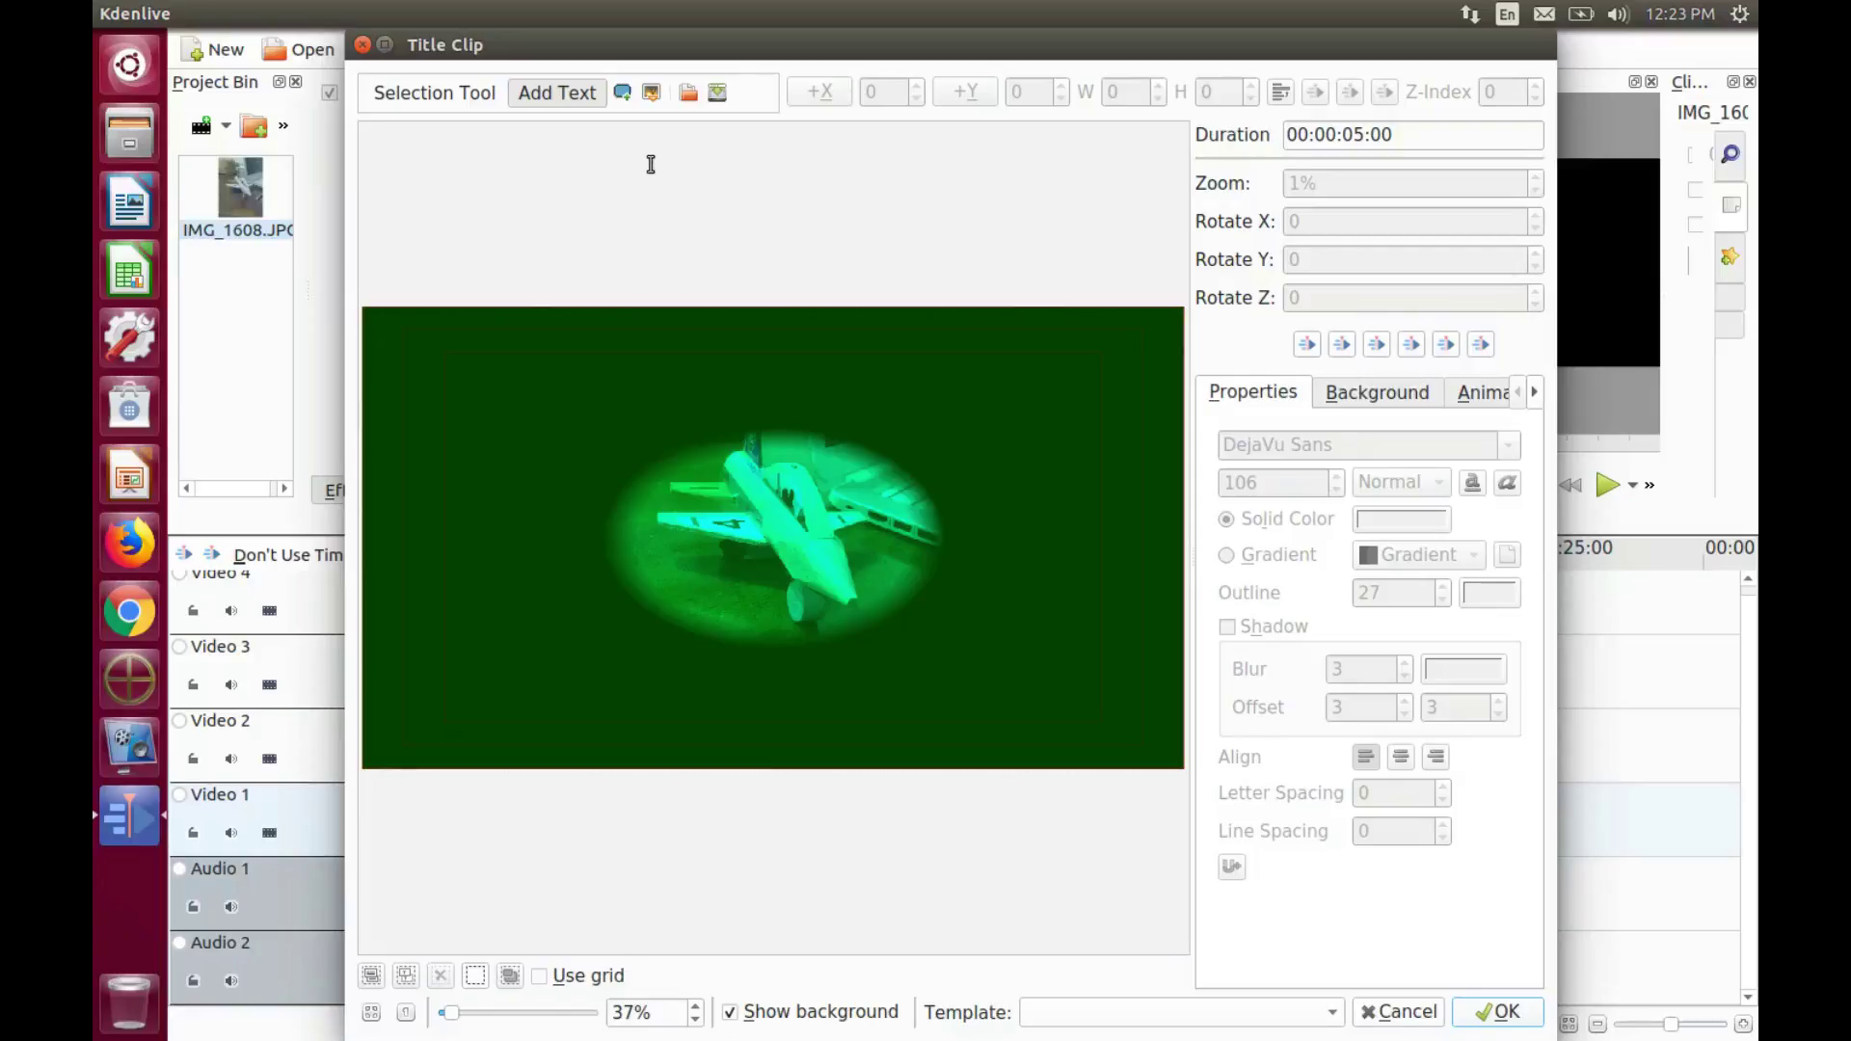
# - Select the Rectangle tool in the title toolbar, after briefly switching to Add Text
pyautogui.click(624, 96)
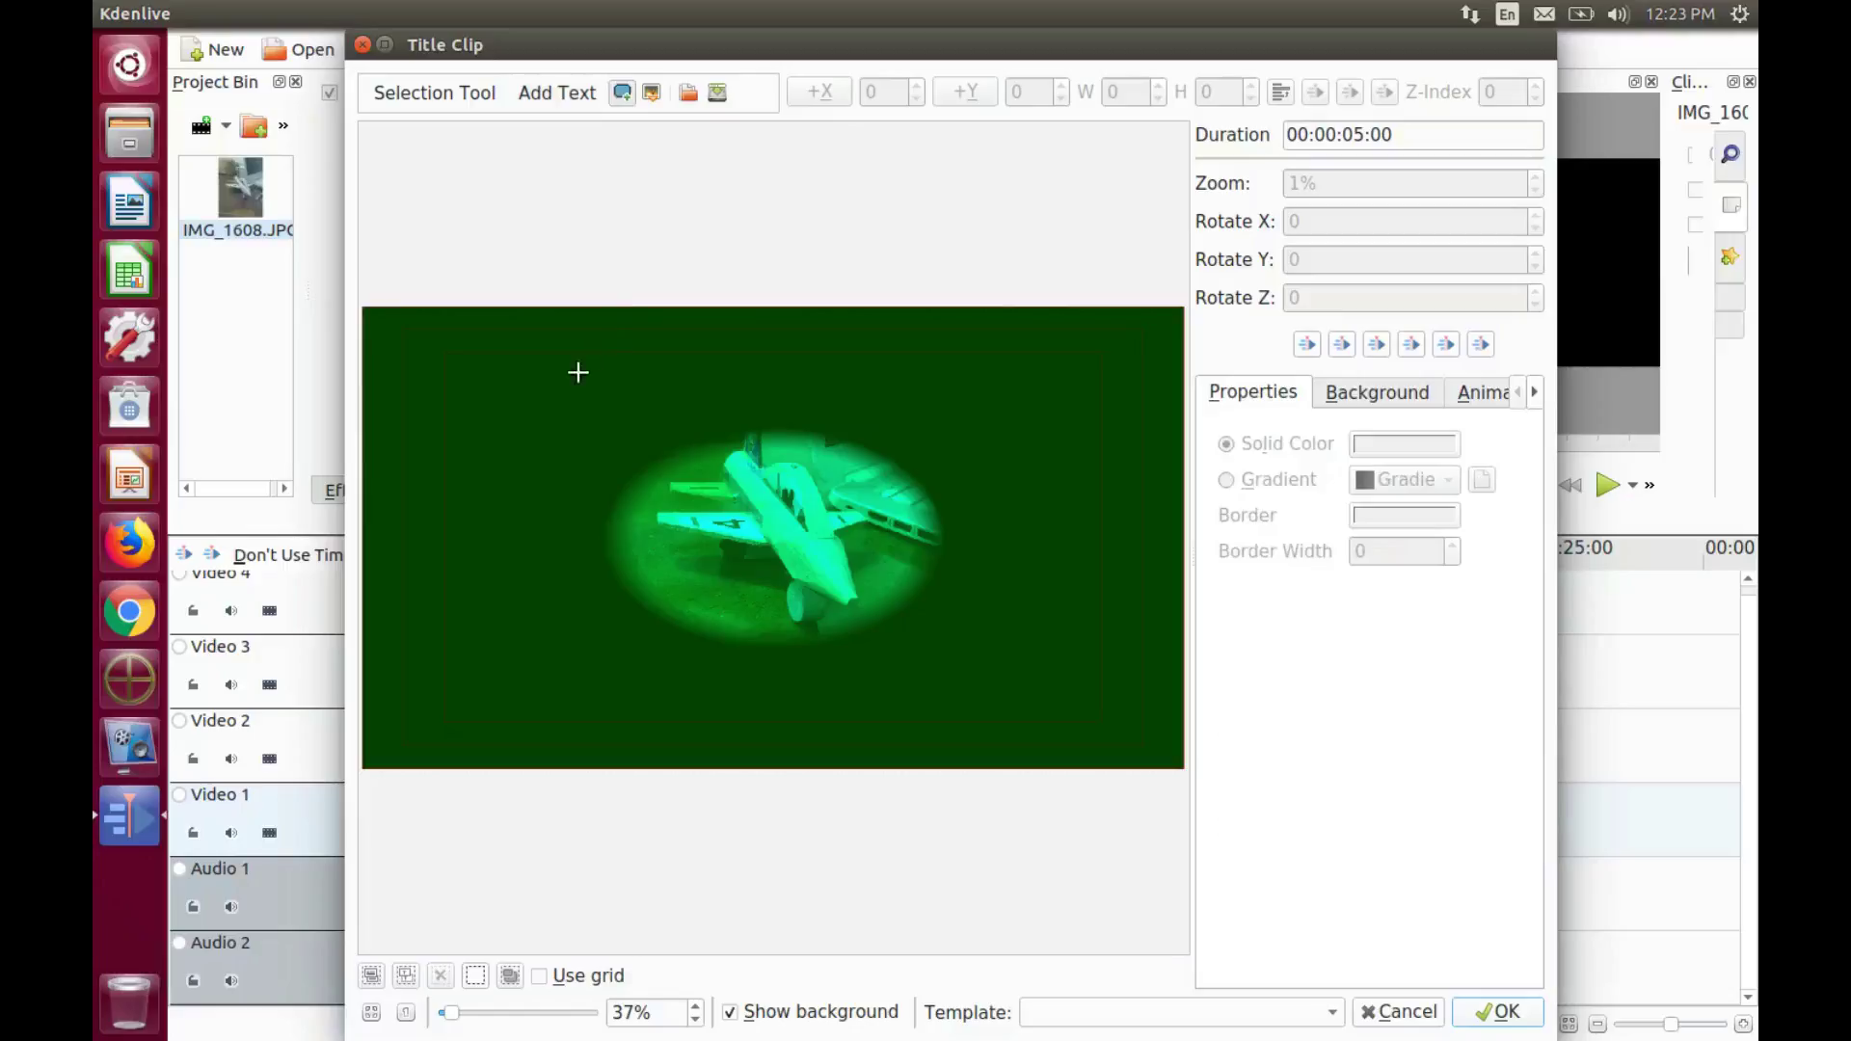
pyautogui.click(557, 92)
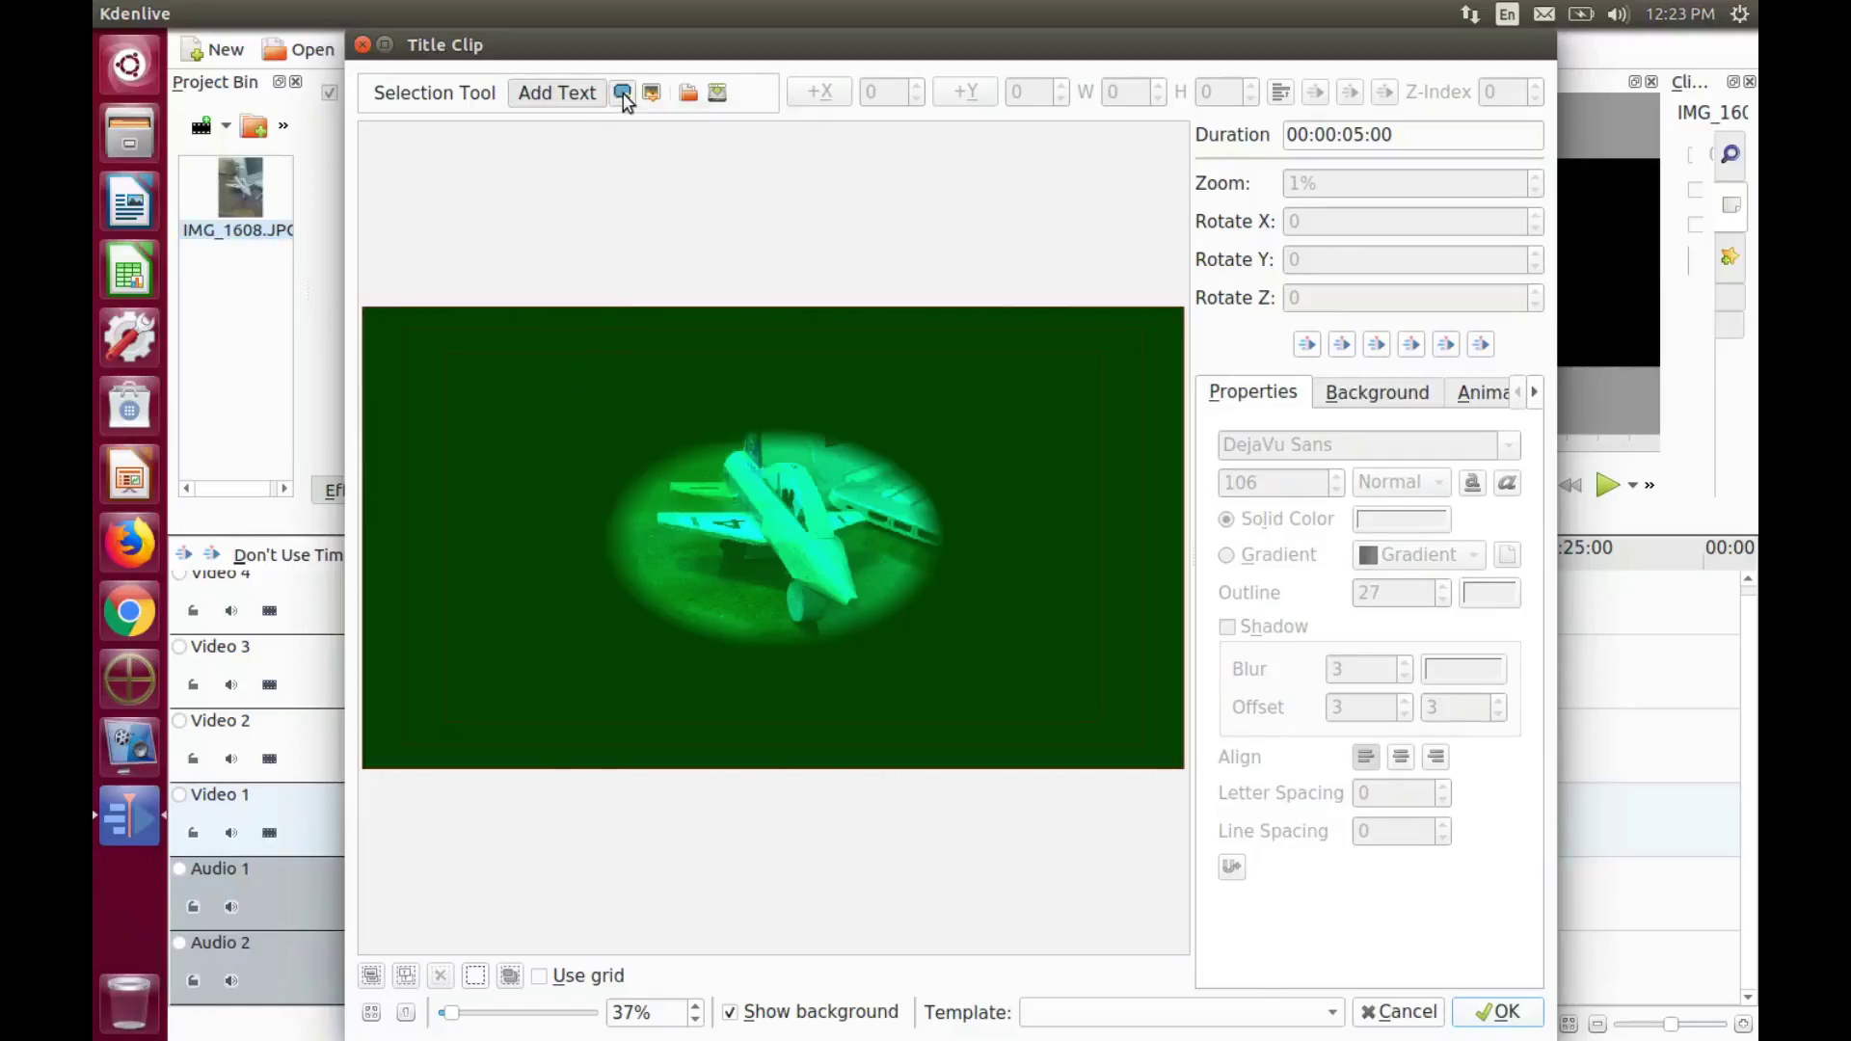
pyautogui.click(624, 96)
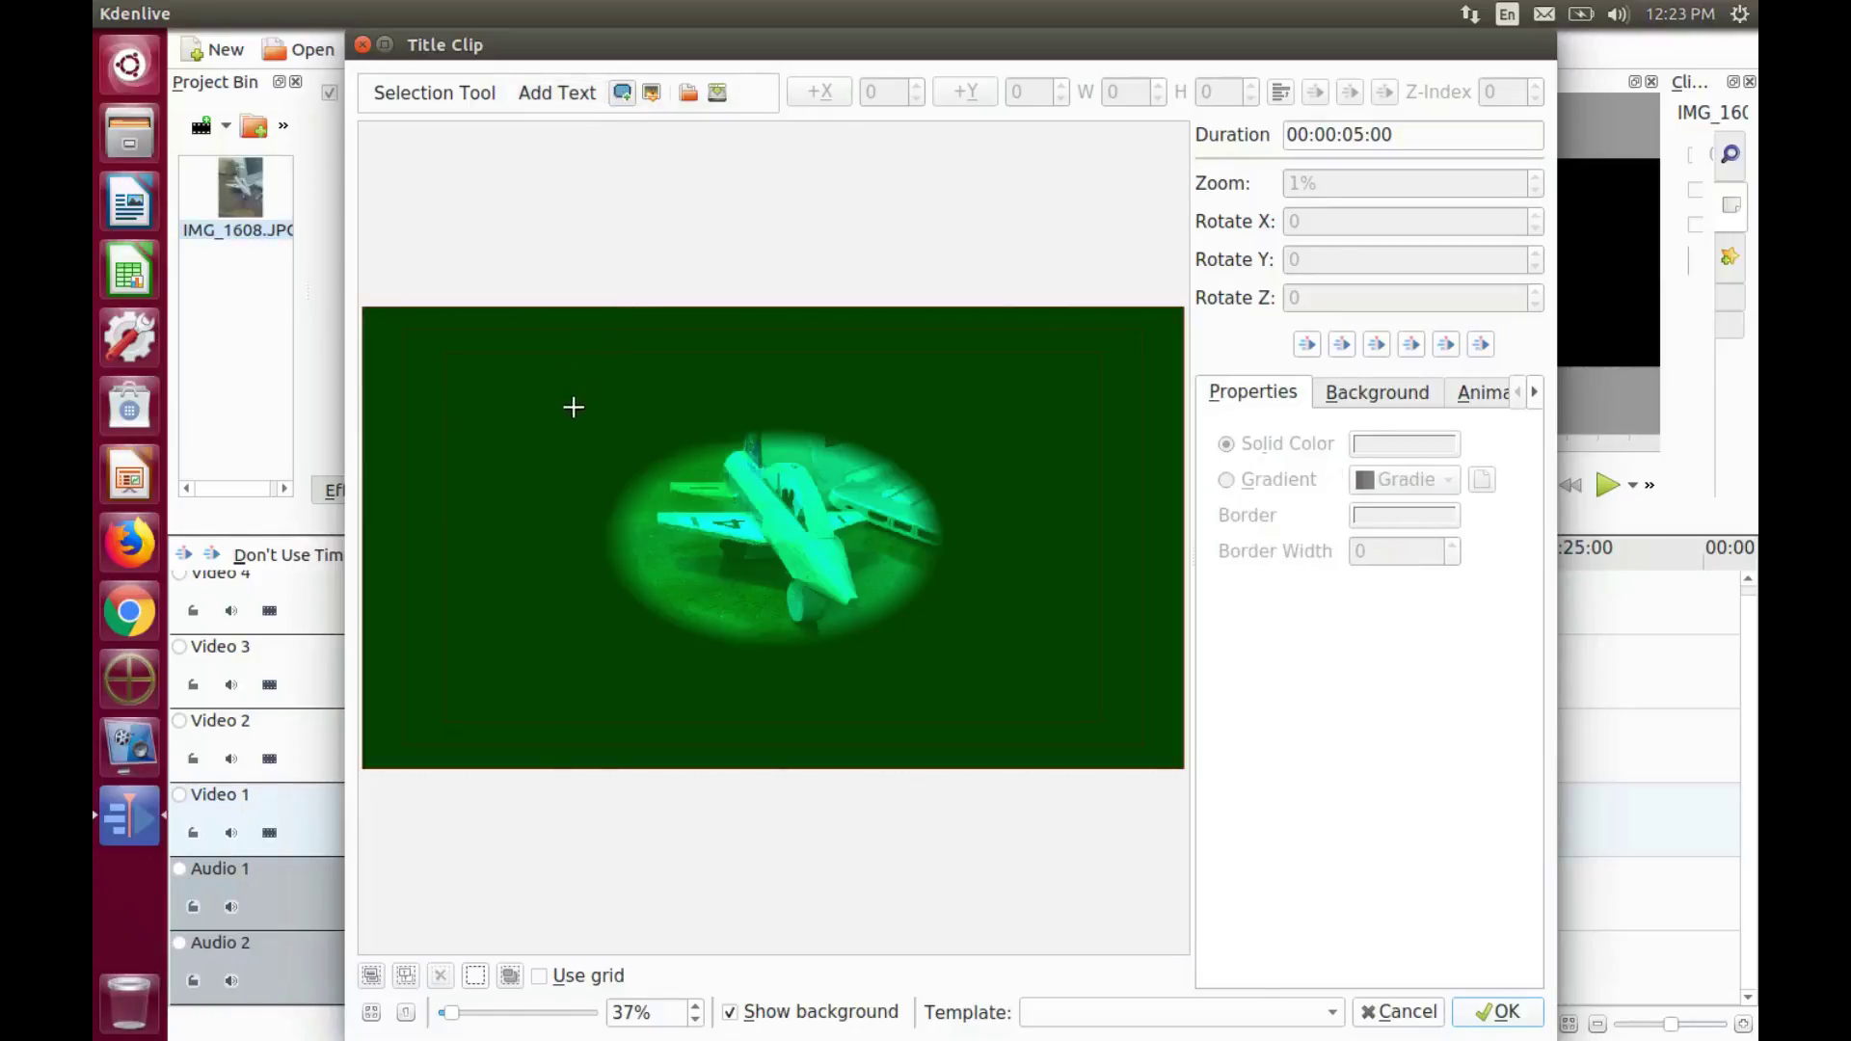